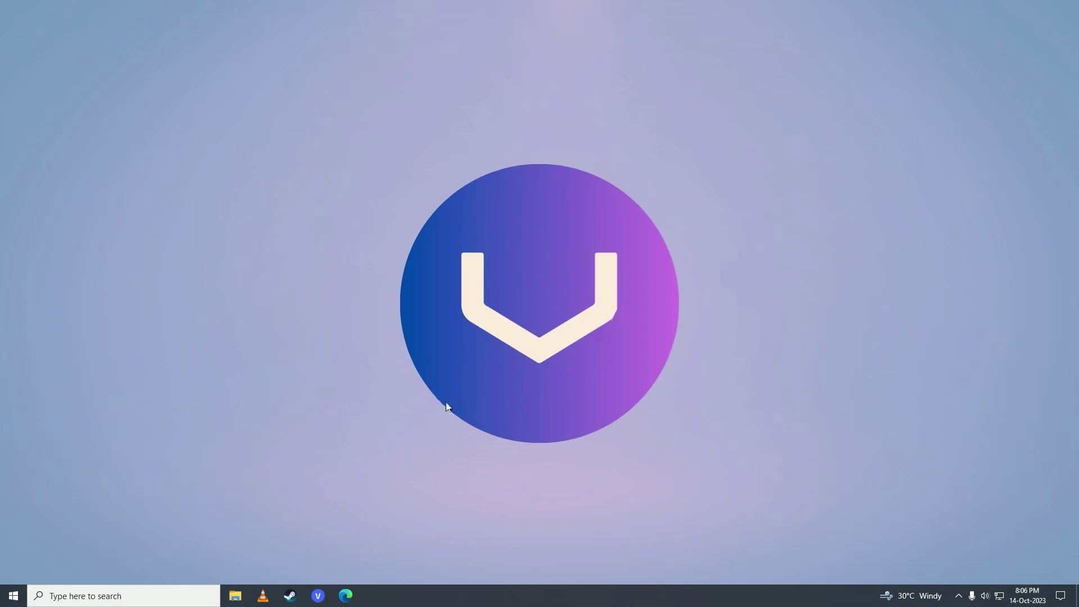
Step: Search the web for 'bluestacks' in Edge and open the official bluestacks.com site
left_click(345, 596)
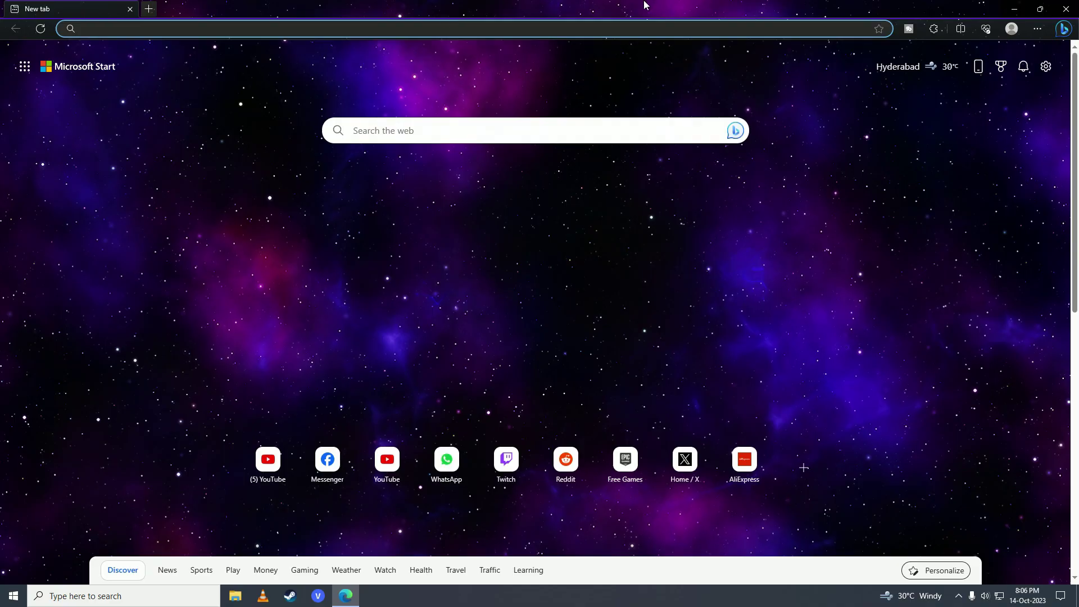
type("https://www.google.com/search?q=bluestacks&oq=bluestacks&gs_lcrp=EgZjaHJvbWUyBggAEEUYOTIGCAEQRRg7MgYIAhBFGD3SAQgxNDgxajBqMagCALACAA&sourceid=chrome&ie=UTF-8")
key("Return")
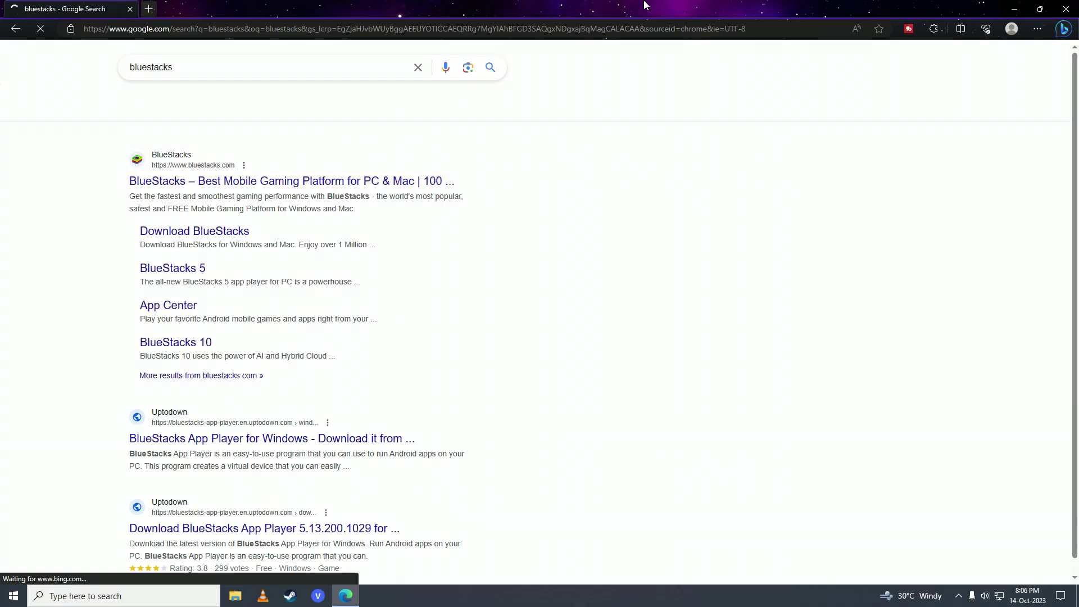
left_click(195, 180)
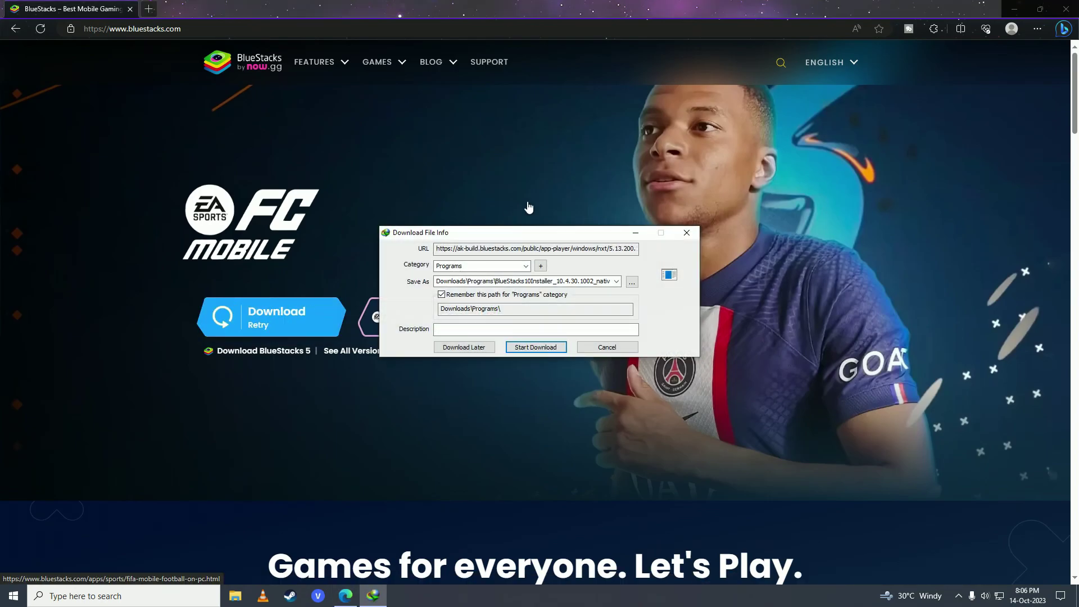
Step: Download and run the BlueStacks installer, approving its UAC prompt, then close Edge
left_click(535, 347)
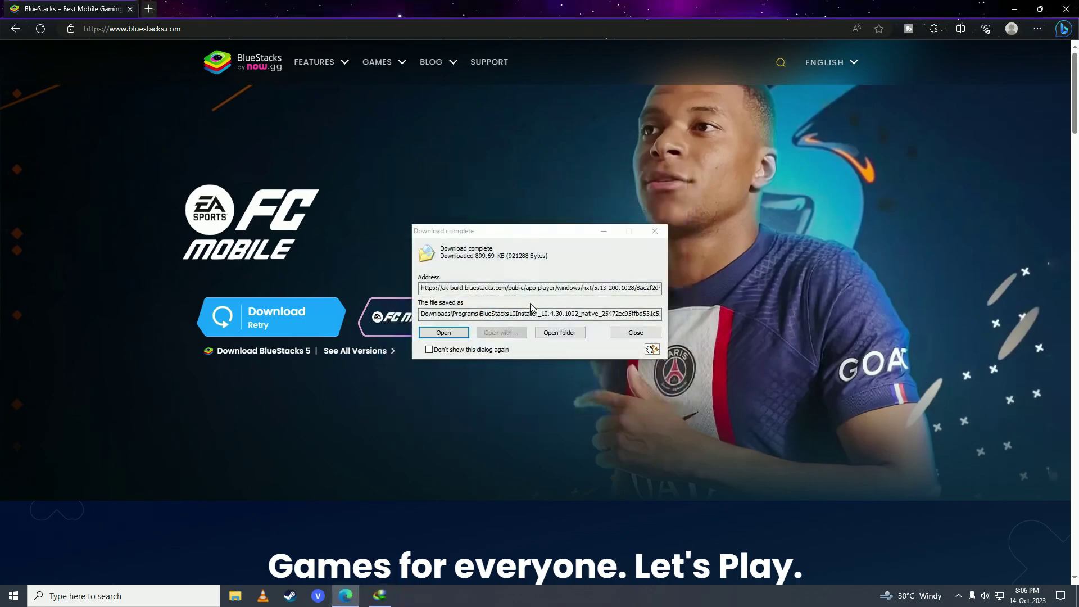
left_click(441, 330)
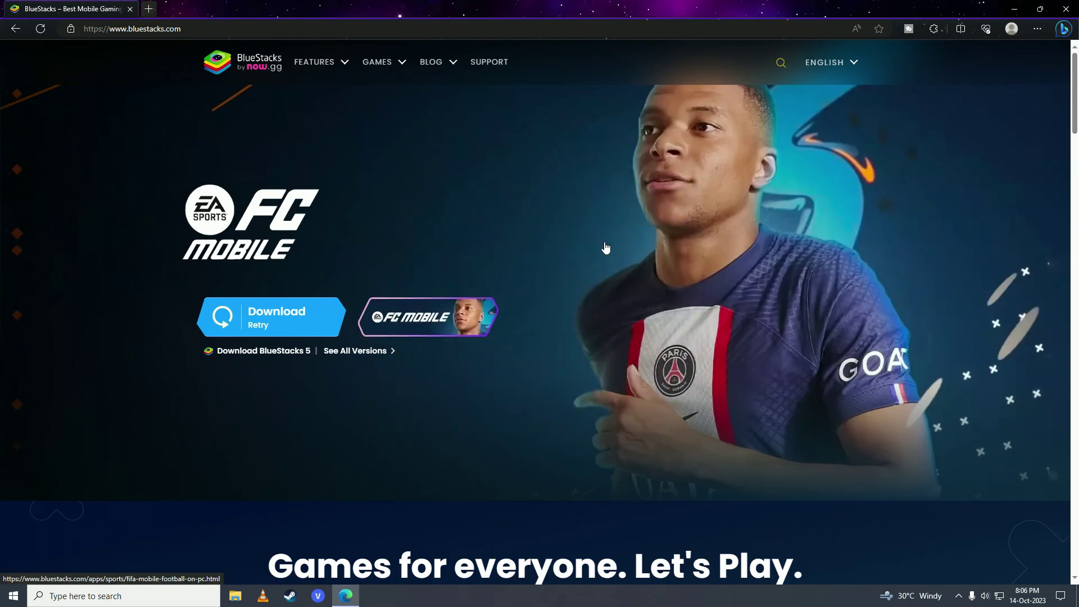
left_click(482, 373)
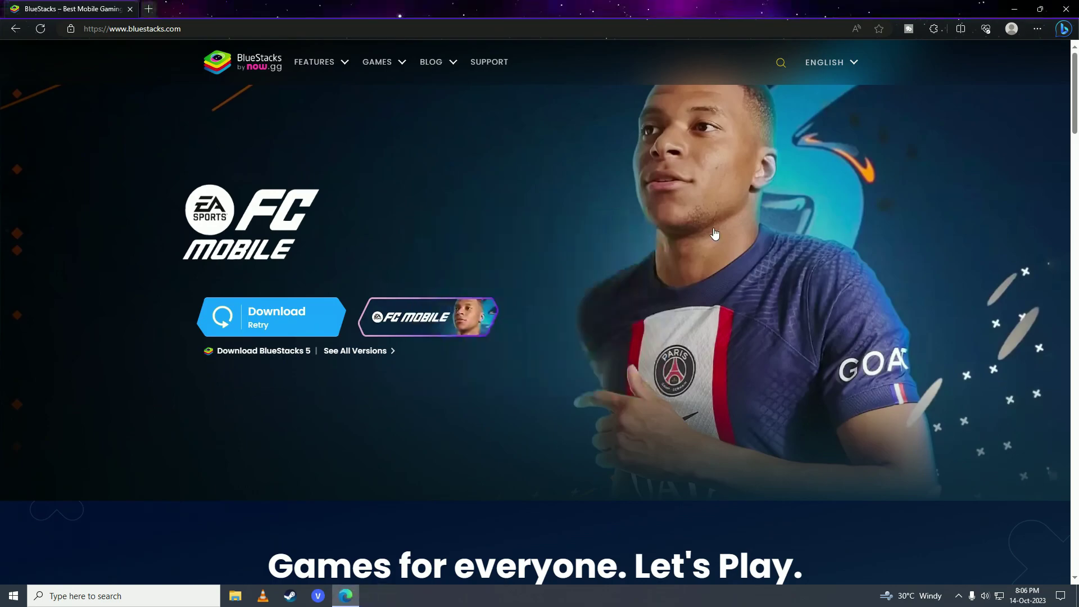
left_click(1066, 9)
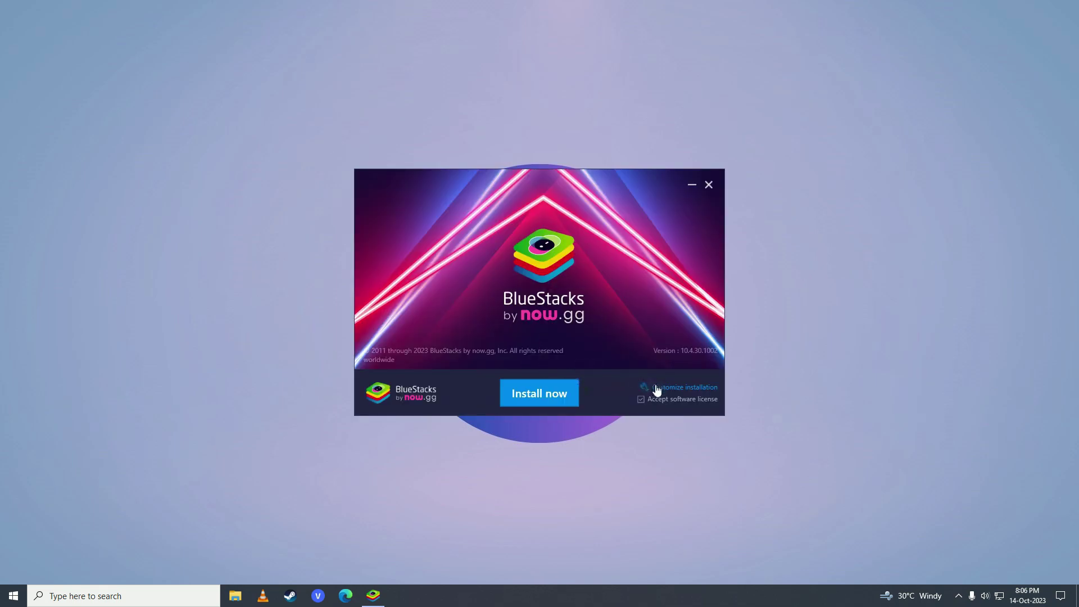
Step: Review the custom installation options and reveal the hidden system tray icons
left_click(656, 388)
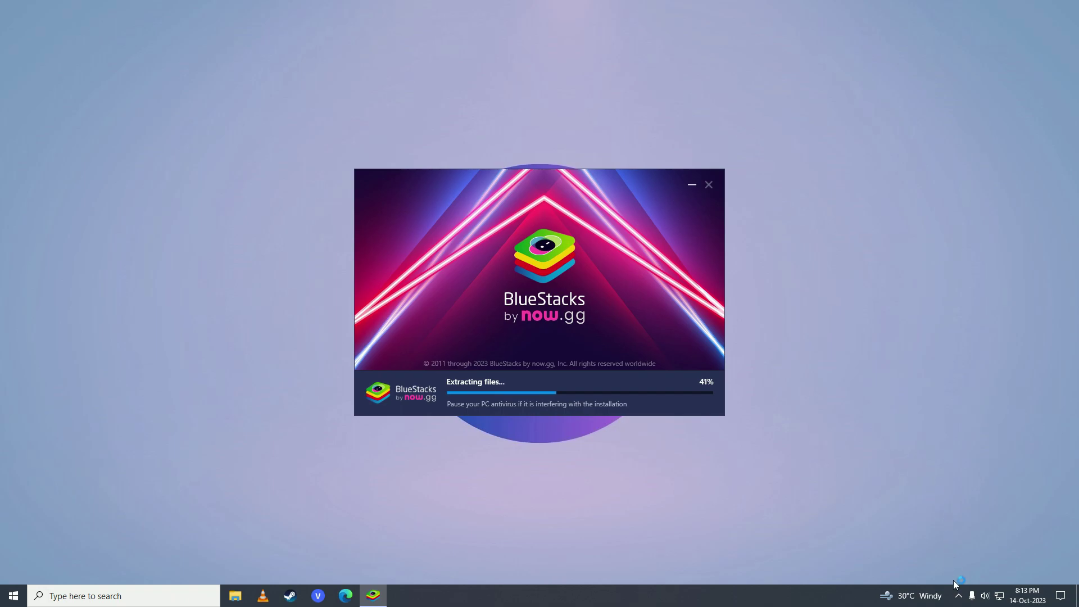
left_click(959, 596)
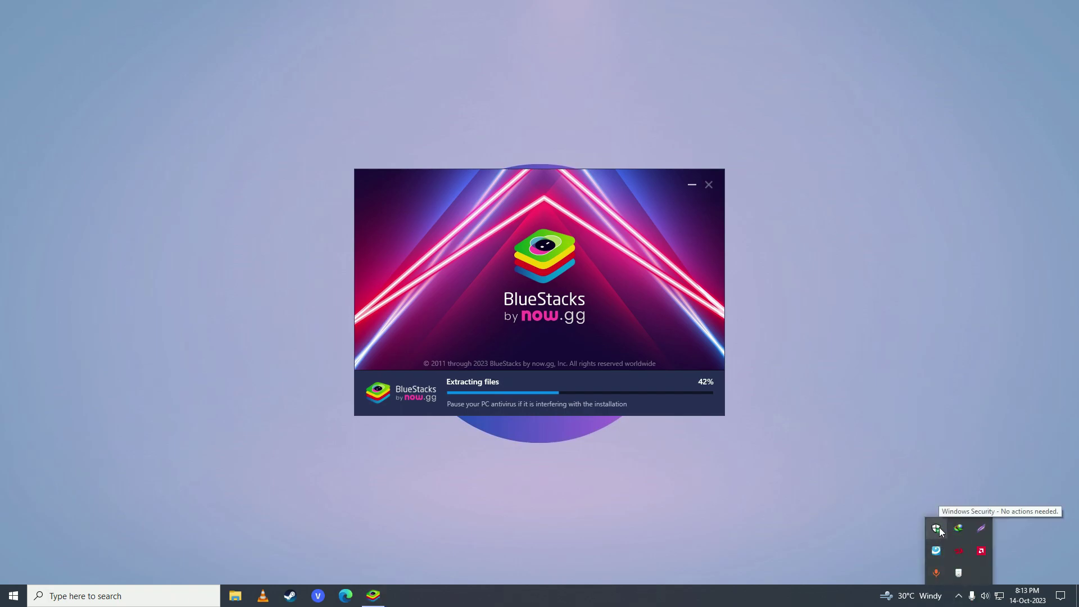
Step: Switch Real-time protection off under Windows Security's Virus & threat protection settings
left_click(938, 529)
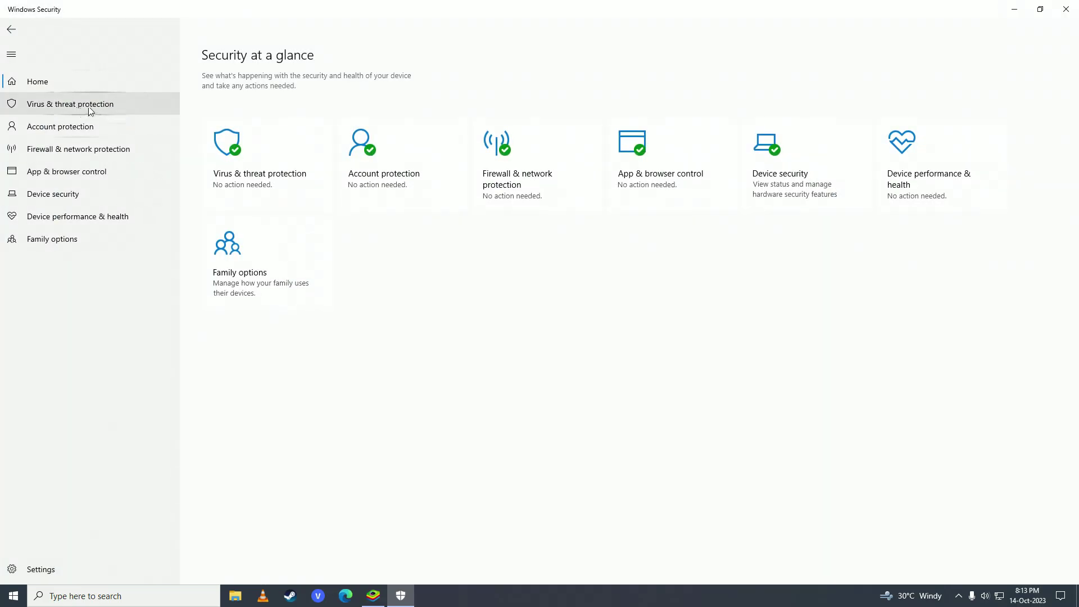
left_click(84, 107)
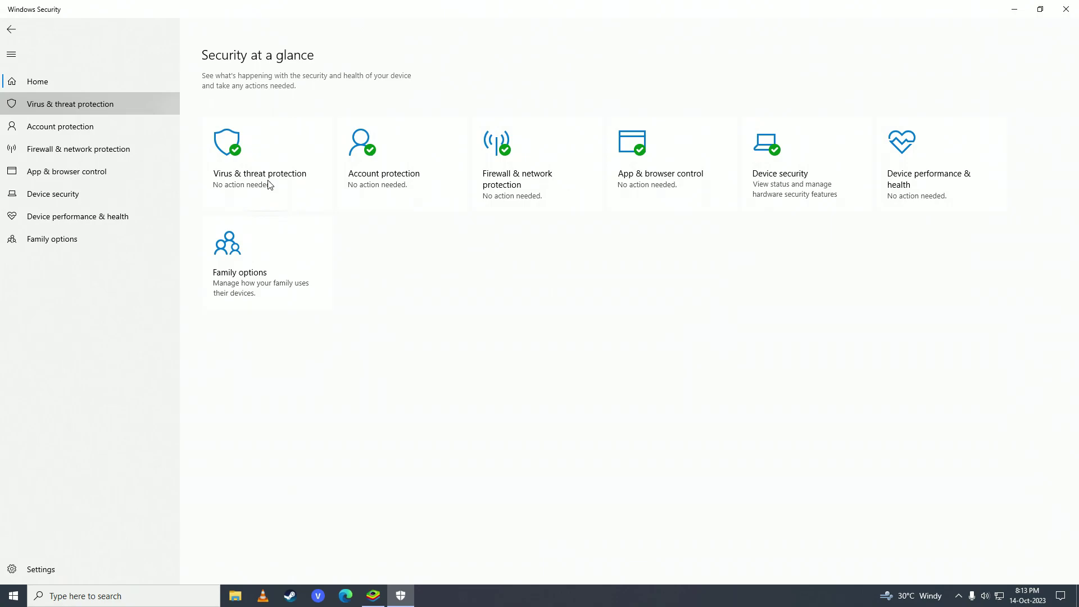
left_click(209, 188)
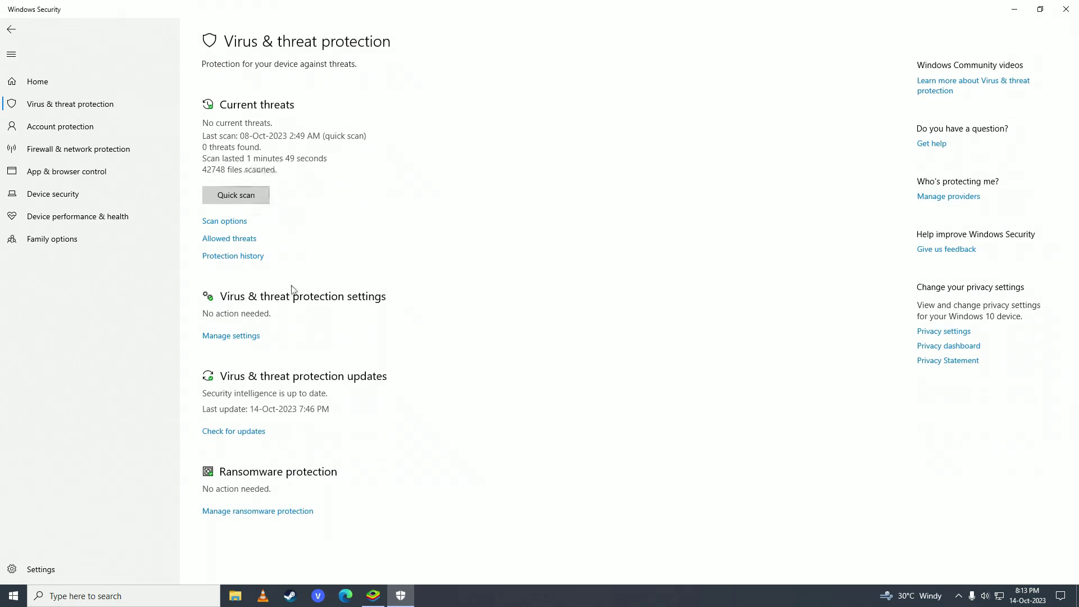
left_click(240, 338)
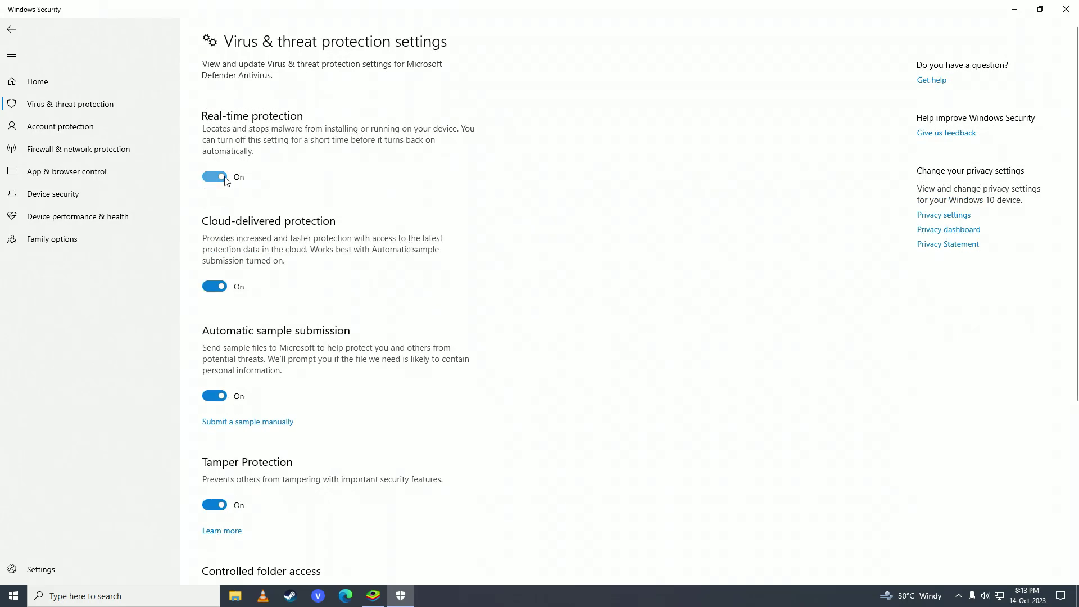
left_click(222, 178)
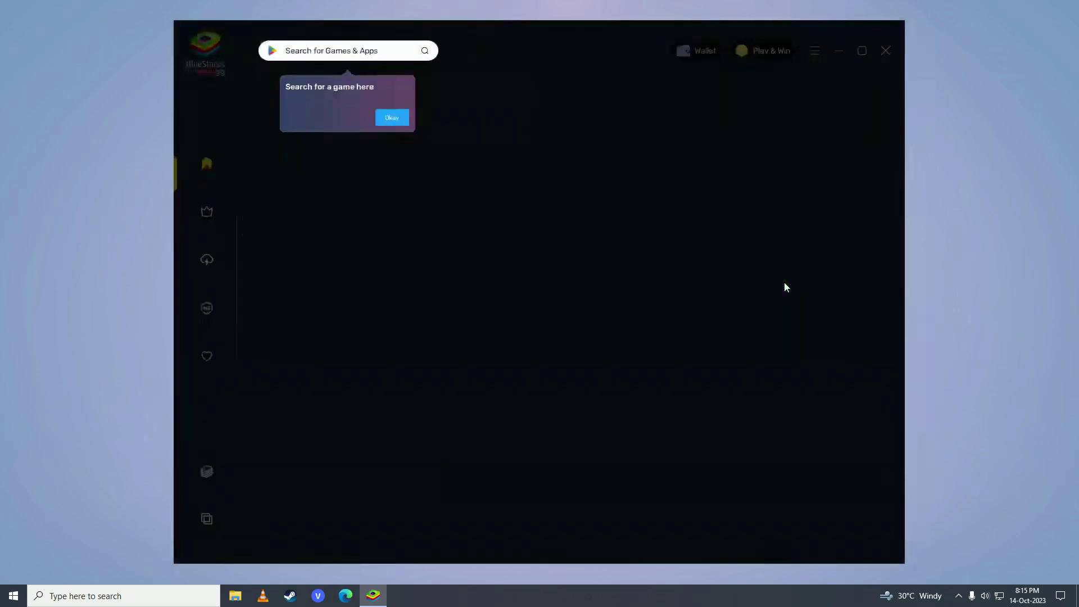
Step: Search BlueStacks for 'among us', open the Among Us page, and install it in App Player
left_click(373, 51)
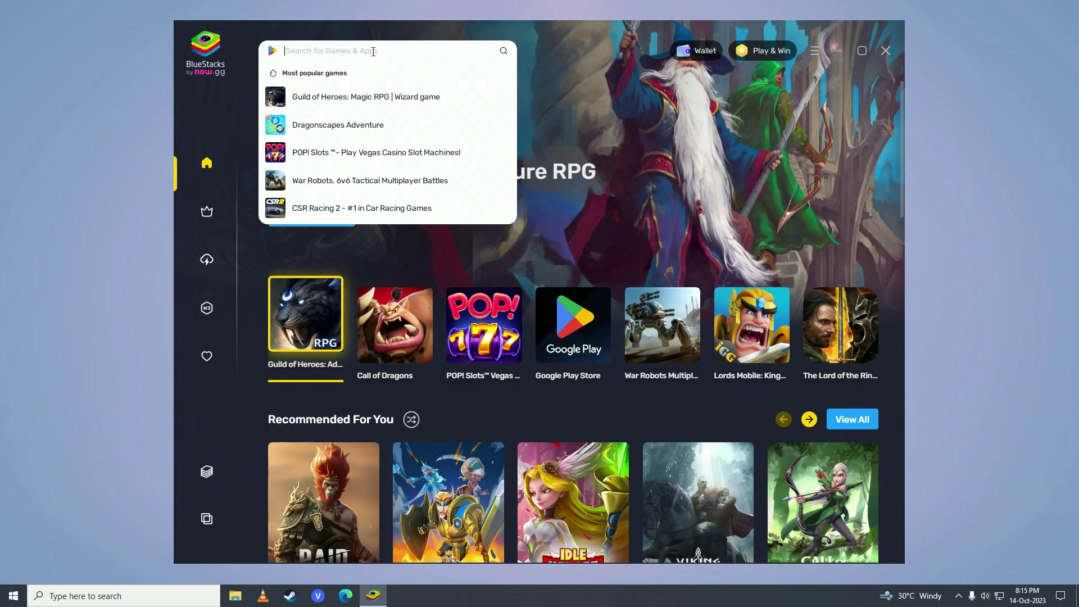
type("among")
key("BackSpace")
type("ng us")
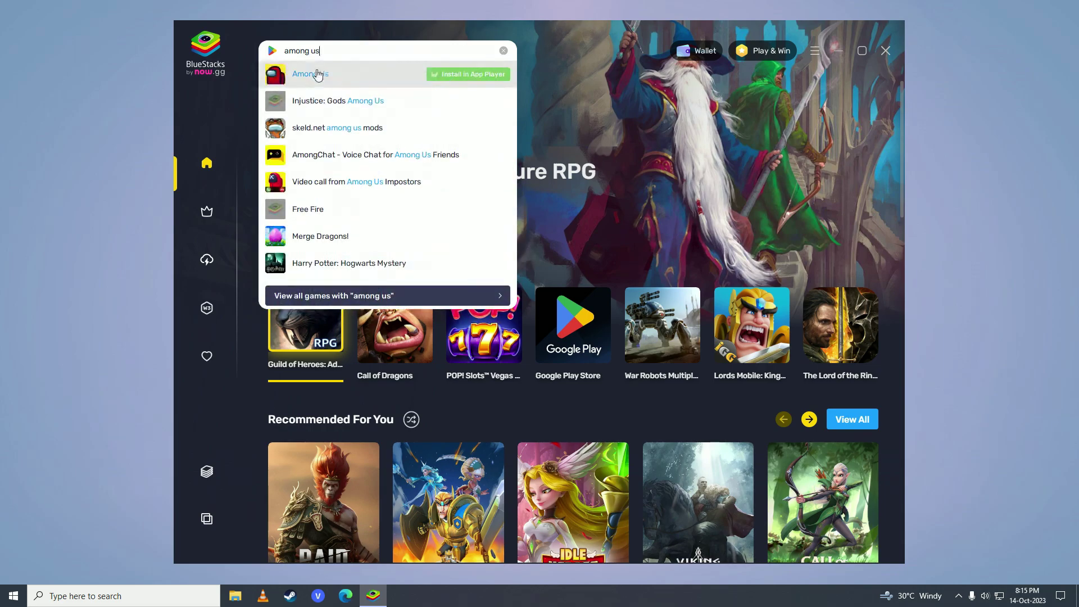
left_click(316, 72)
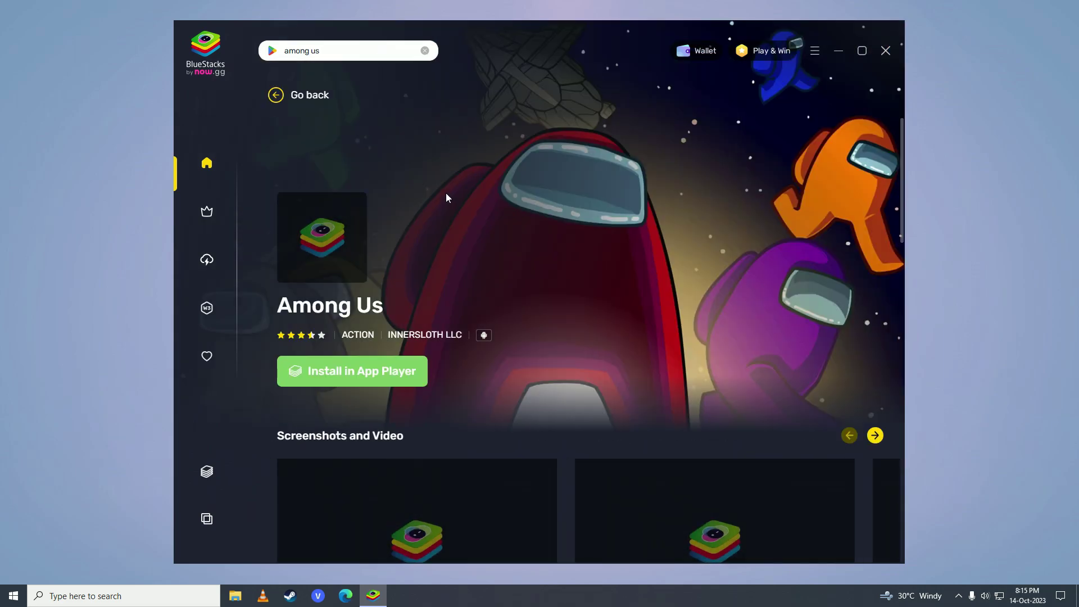
scroll(491, 271, "down", 1)
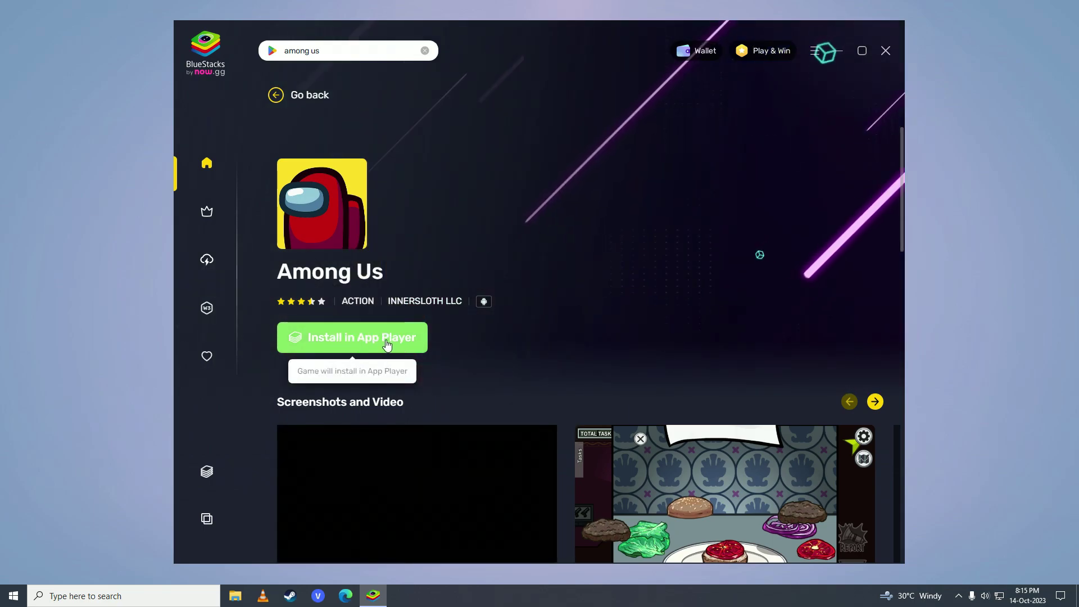
left_click(390, 344)
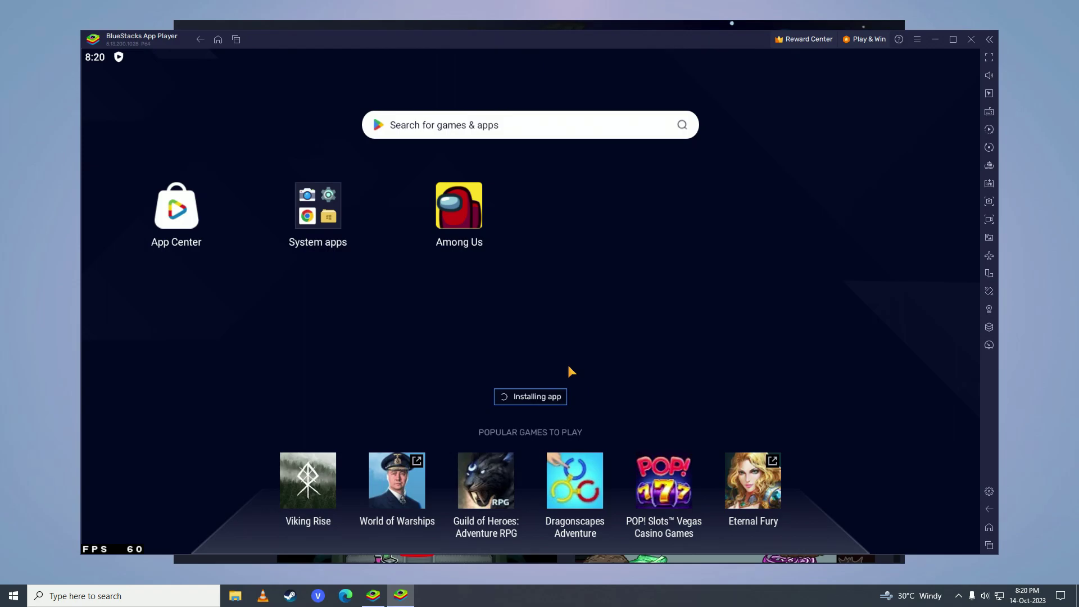
Step: Launch Among Us in full screen and accept the privacy policy and terms of use
left_click(473, 212)
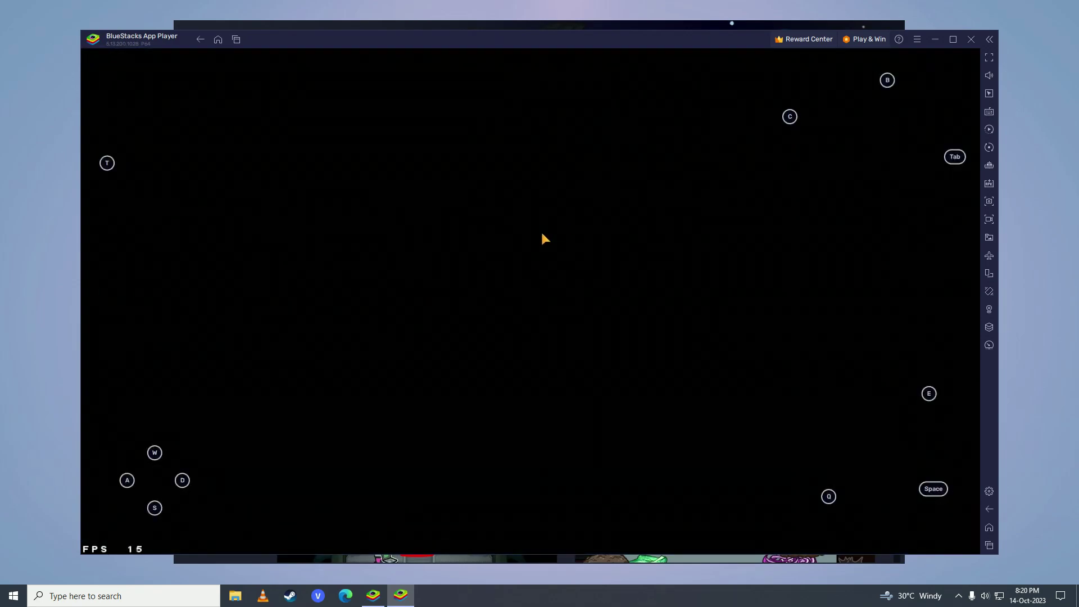
key("F11")
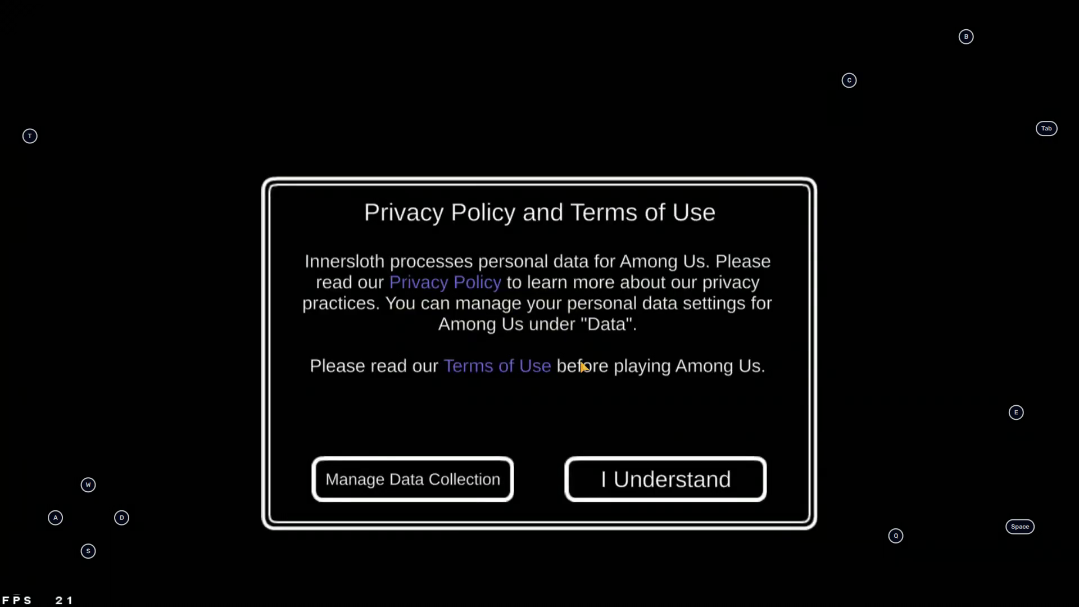
left_click(629, 480)
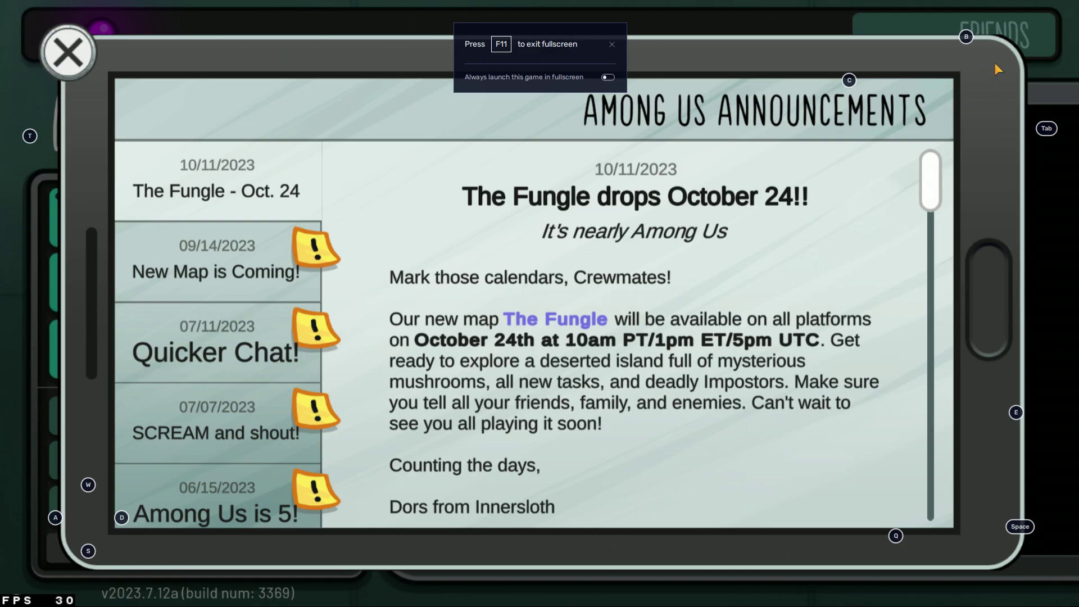
Step: Close the announcements, choose Play > Online, dismiss help, and open the public game list
left_click(70, 52)
left_click(286, 228)
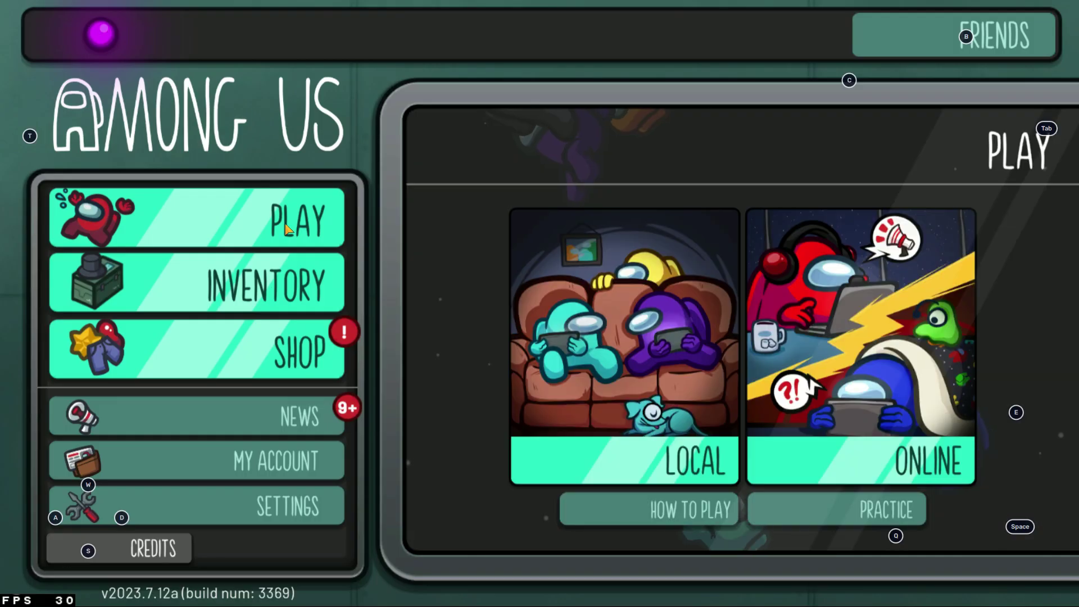
left_click(800, 342)
left_click(236, 102)
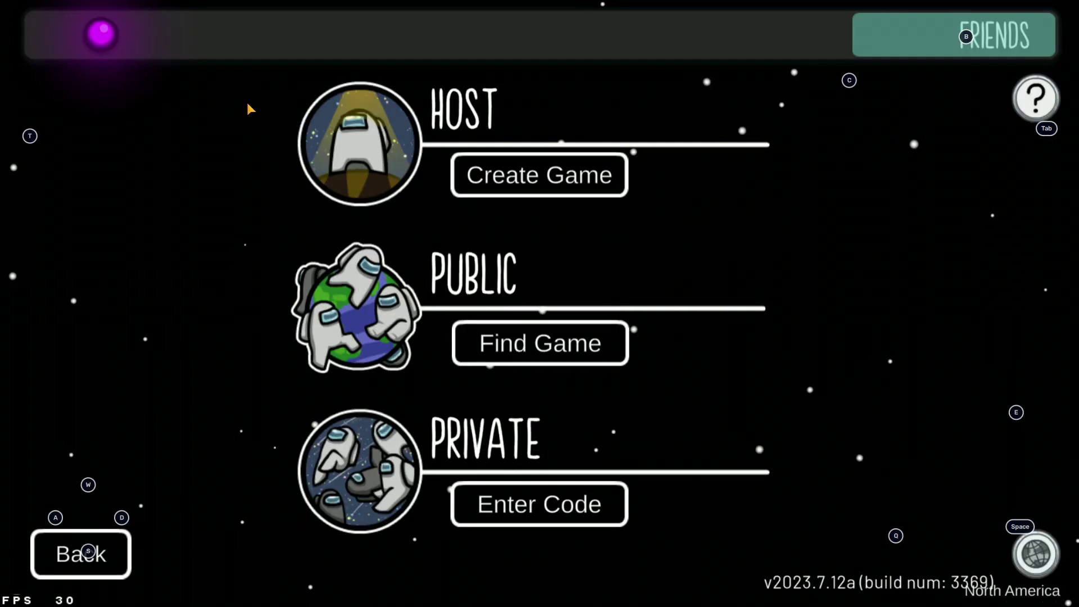
left_click(511, 344)
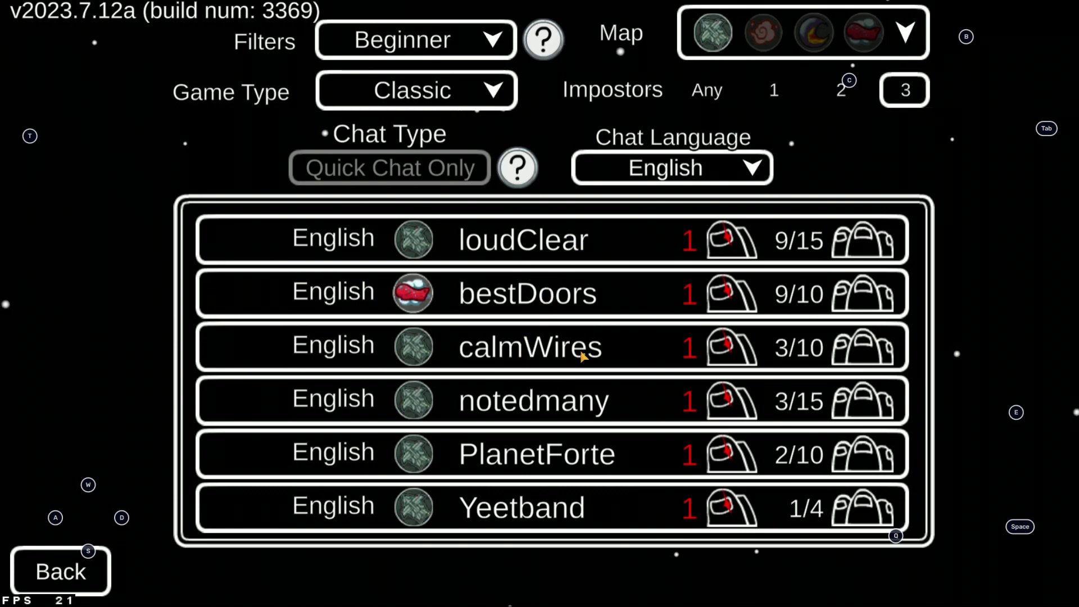
Step: Join a public lobby on The Skeld and walk the crewmate around using W/A/S/D
left_click(590, 407)
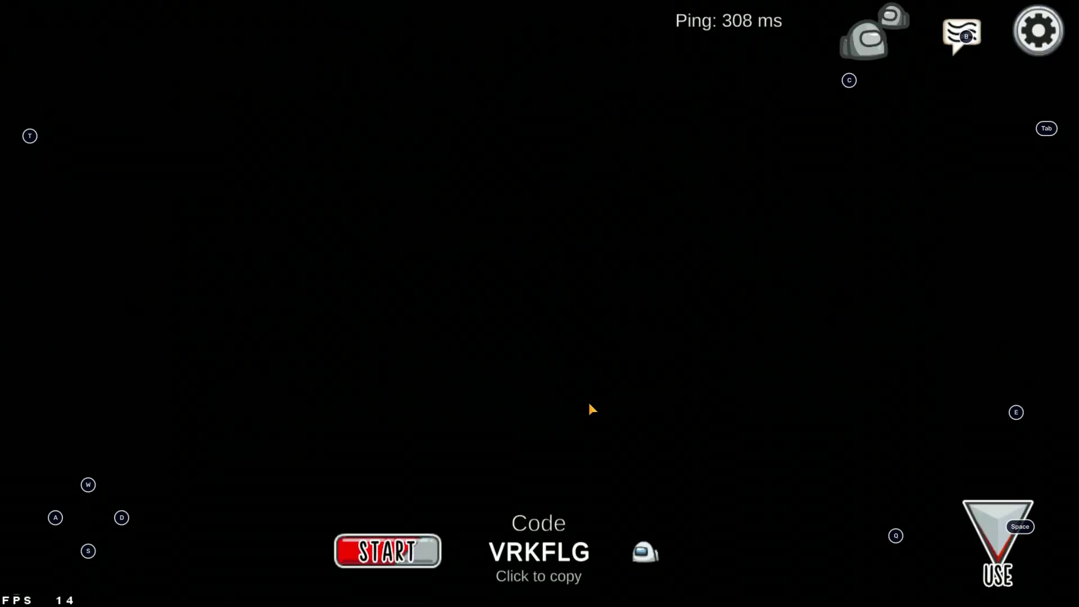
key("s+d")
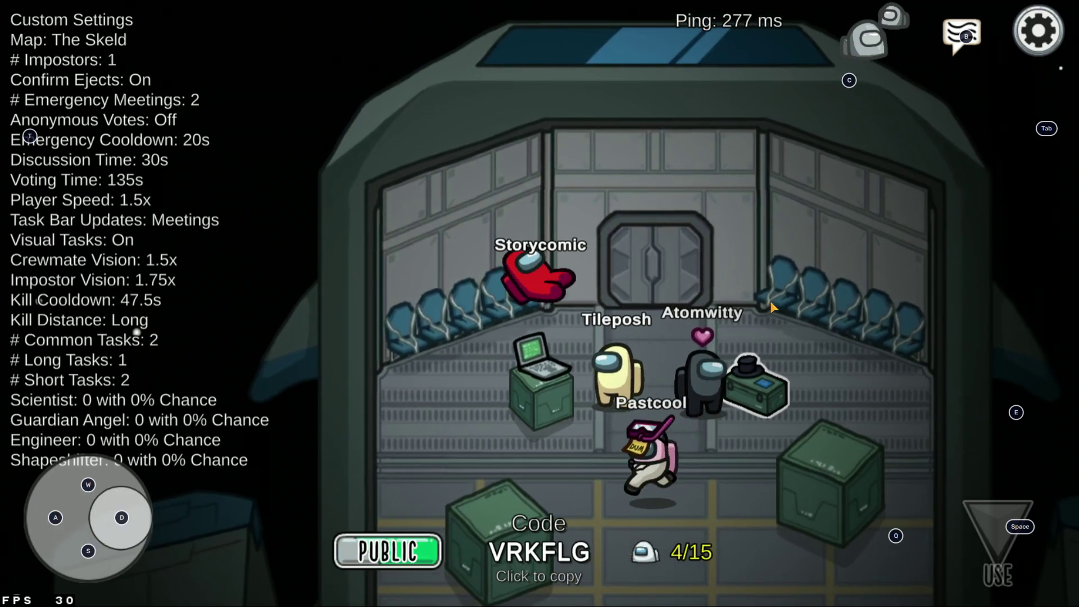
key("s")
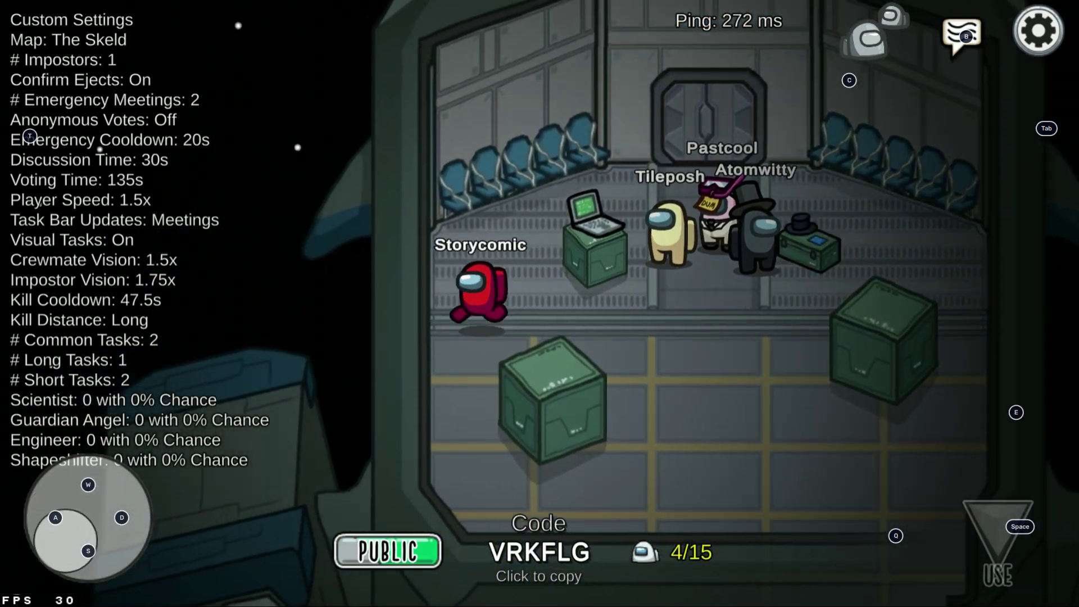
key("w")
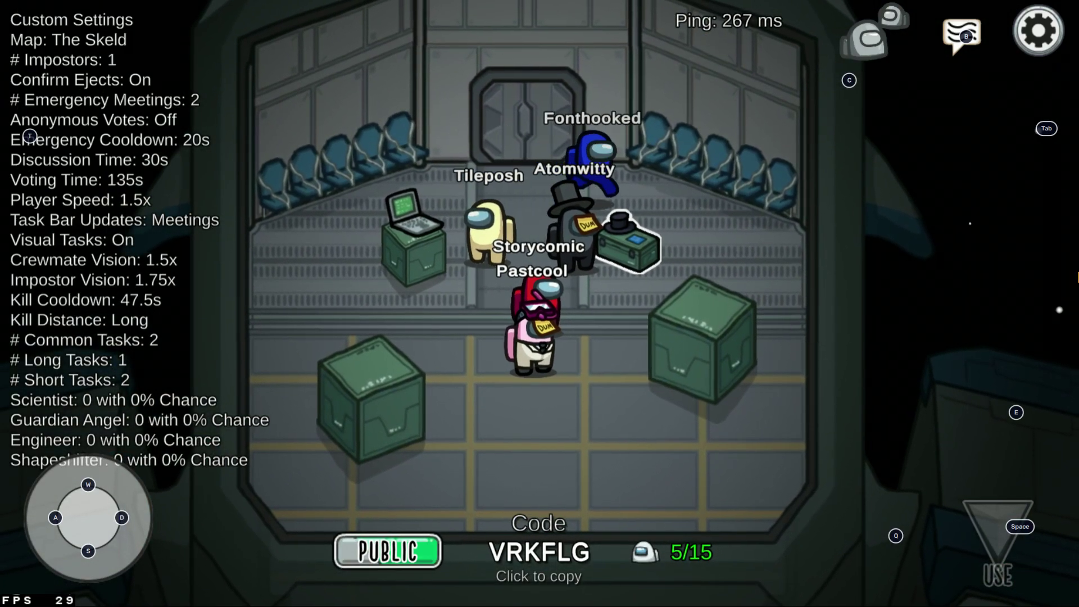
key("a")
key("s")
key("w")
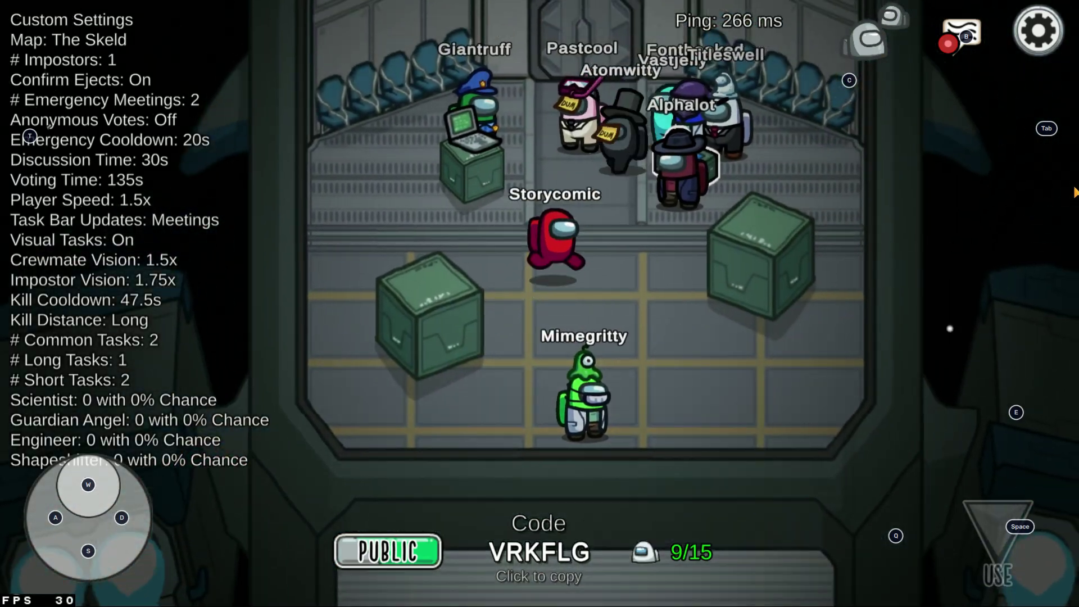
key("d")
key("s")
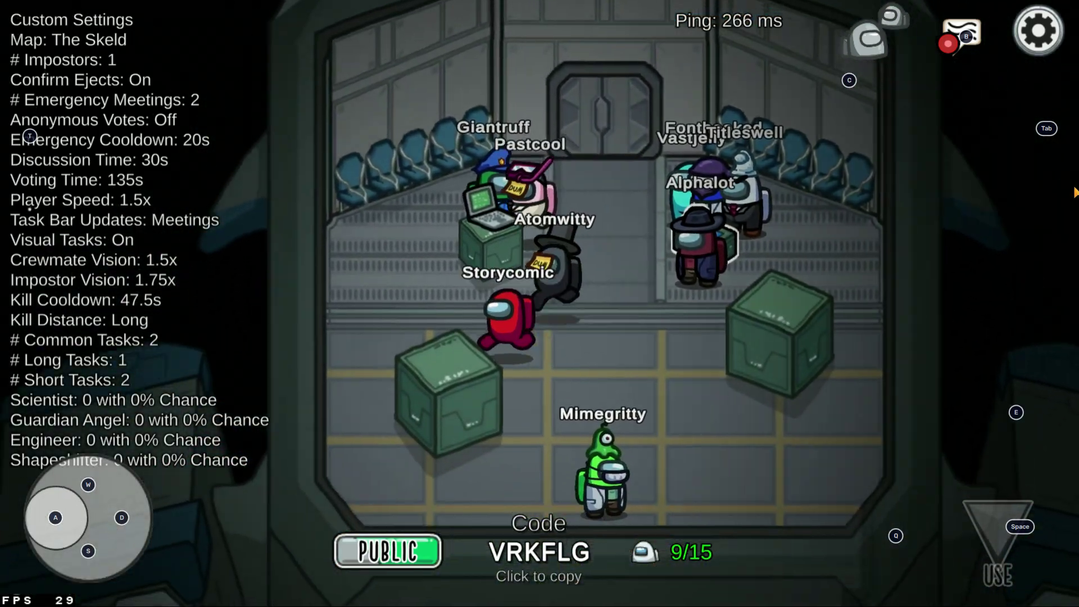